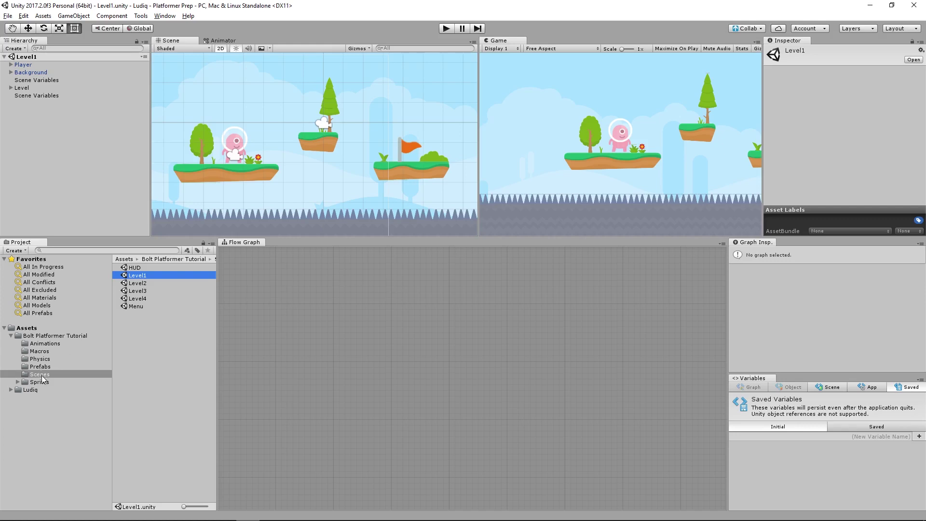
View the HUD scene, then reopen Level1 and add the HUD scene to the hierarchy alongside it
{"action": "double_click", "coordinate": [134, 267]}
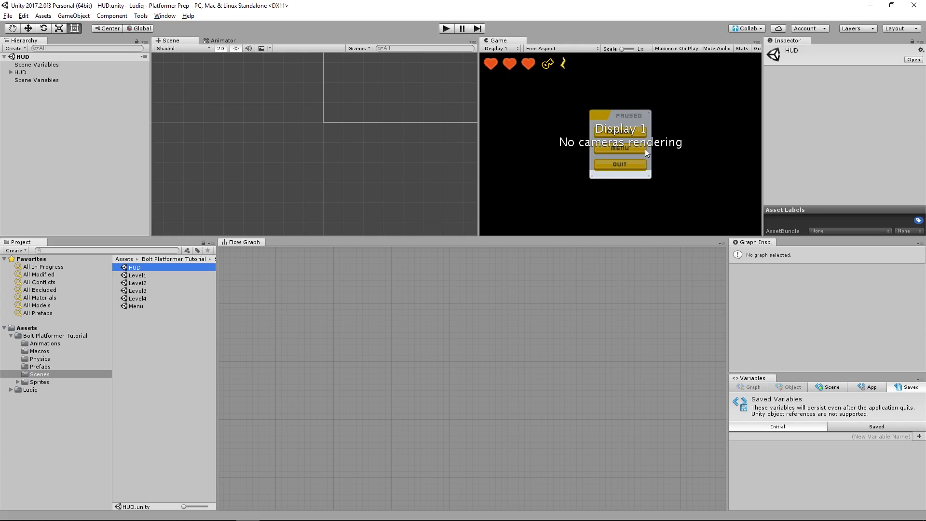
{"action": "double_click", "coordinate": [148, 275]}
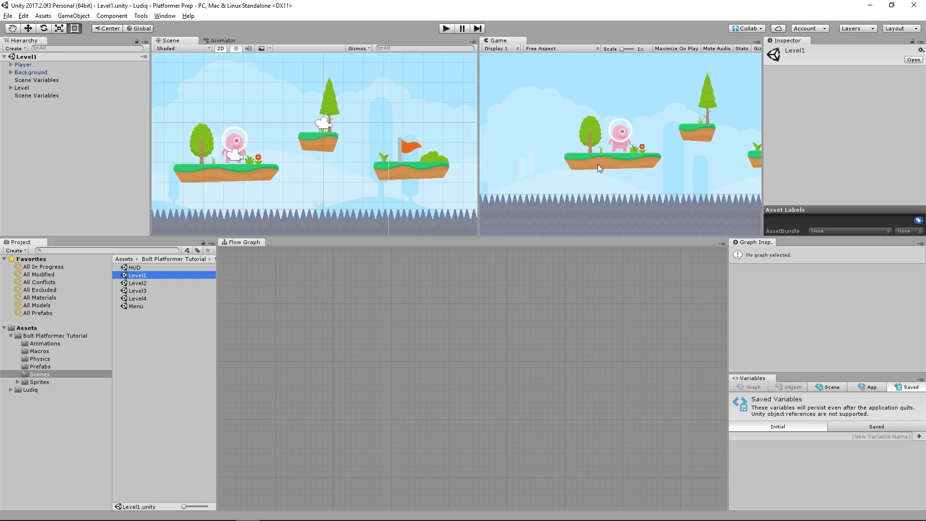
{"action": "left_click", "coordinate": [138, 269]}
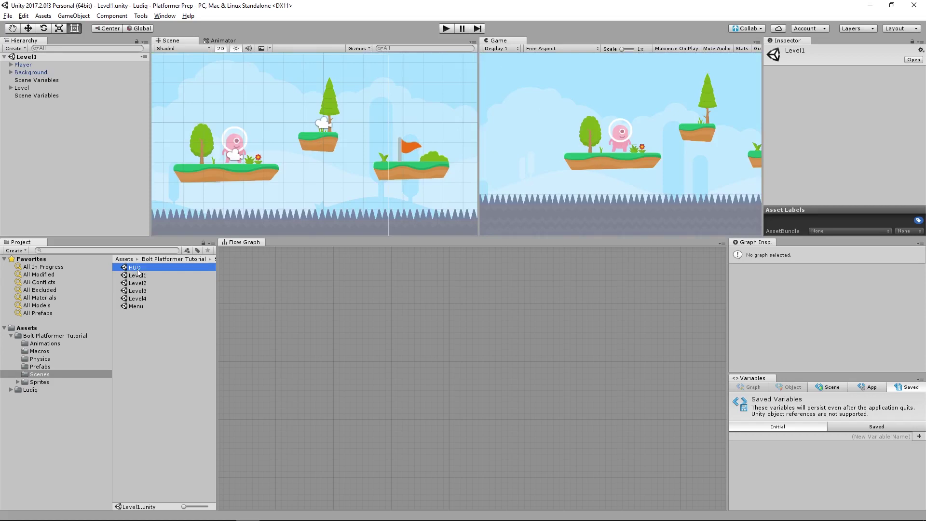
{"action": "left_click_drag", "start_coordinate": [138, 269], "coordinate": [51, 57]}
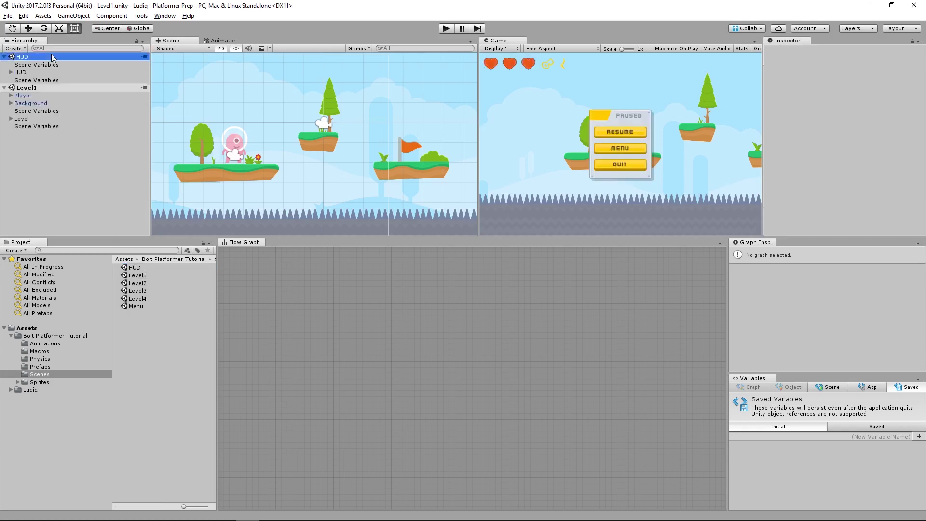
Deactivate the PauseMenu object inside the HUD scene's HUD object
{"action": "left_click", "coordinate": [4, 87]}
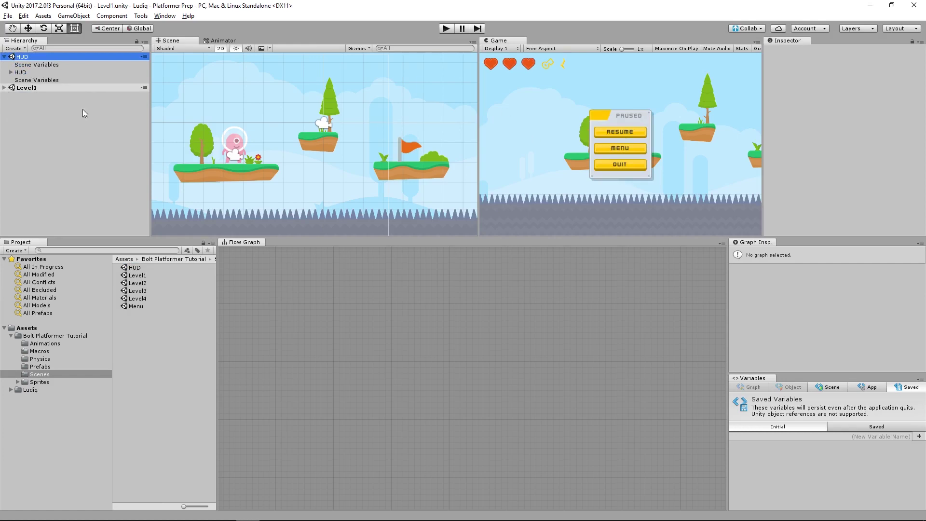
{"action": "left_click", "coordinate": [11, 72]}
{"action": "left_click", "coordinate": [36, 96]}
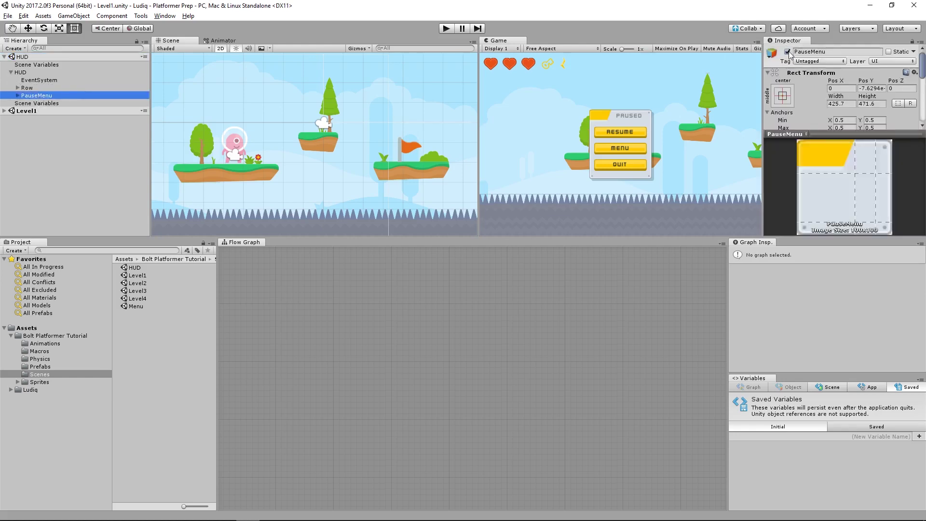
{"action": "left_click", "coordinate": [787, 52]}
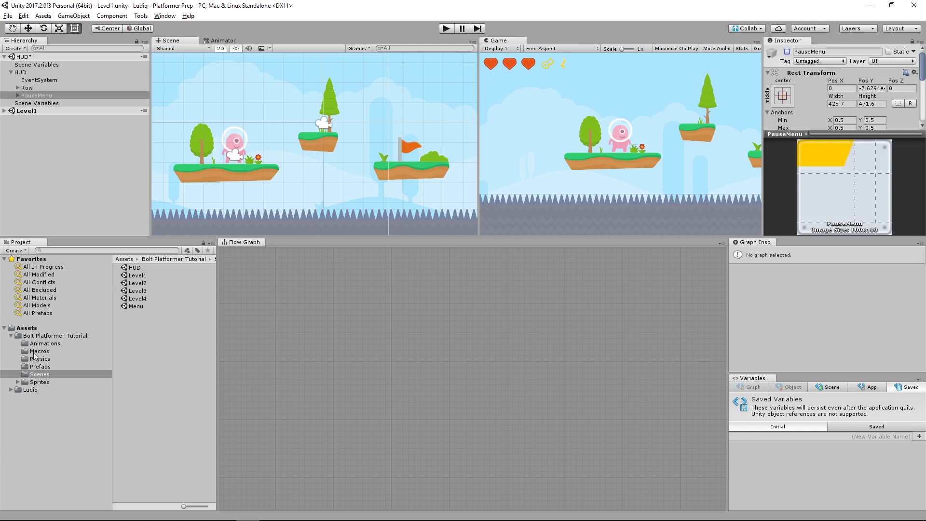
Create a Bolt flow macro named HUDLoader in the Macros folder
{"action": "left_click", "coordinate": [48, 351]}
{"action": "right_click", "coordinate": [150, 334]}
{"action": "mouse_move", "coordinate": [231, 127]}
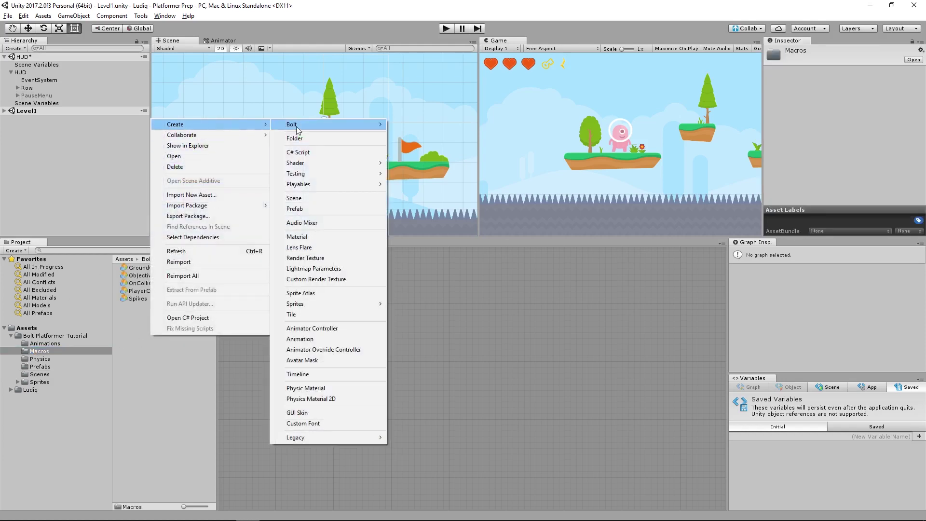
{"action": "mouse_move", "coordinate": [296, 127]}
{"action": "left_click", "coordinate": [413, 124]}
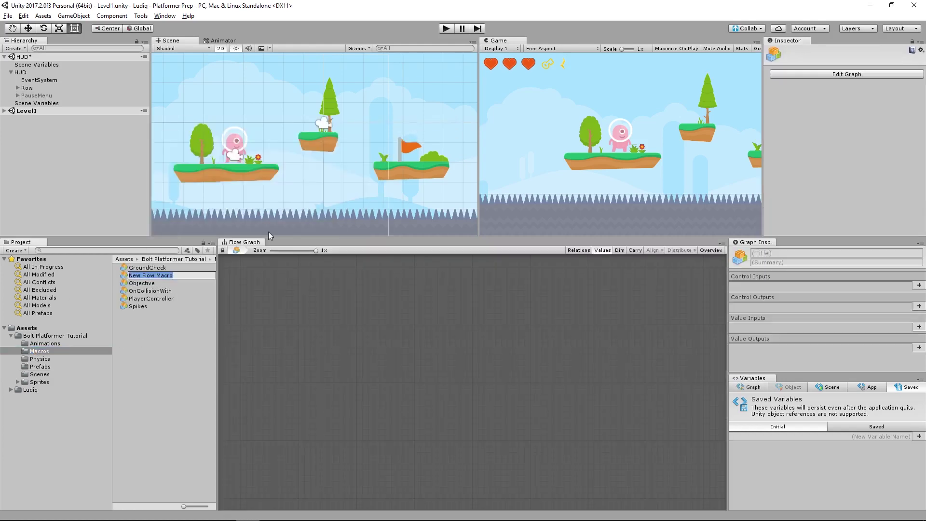
{"action": "type", "text": "HUDLoad"}
{"action": "type", "text": "er"}
{"action": "key", "text": "Return"}
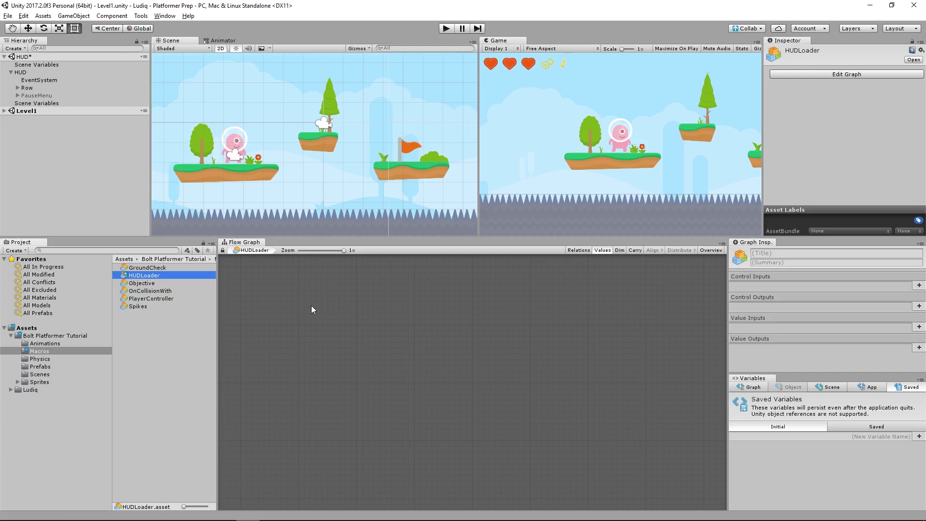
Add a Start event to the HUDLoader graph and connect it to a Load Scene (Scene Name, Mode) unit
{"action": "right_click", "coordinate": [331, 315]}
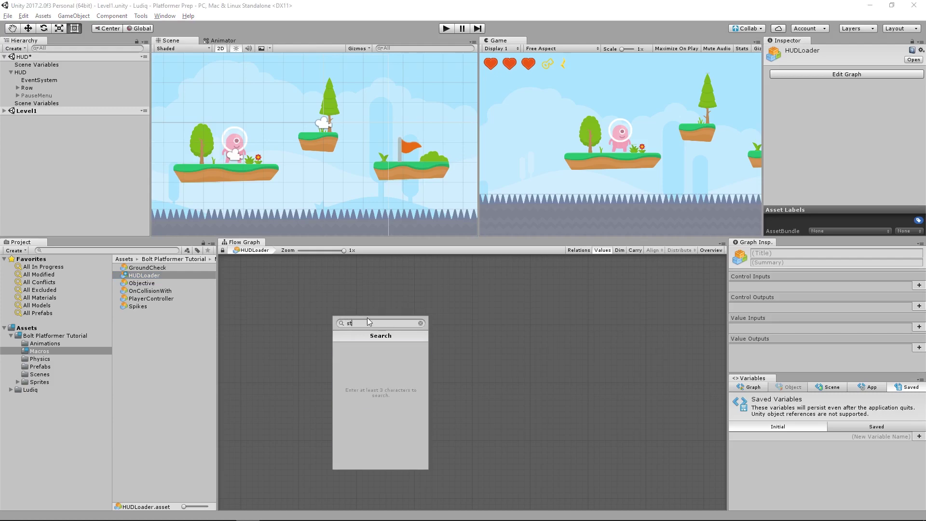
{"action": "left_click", "coordinate": [384, 314]}
{"action": "left_click_drag", "start_coordinate": [356, 352], "coordinate": [440, 351]}
{"action": "type", "text": "load scene"}
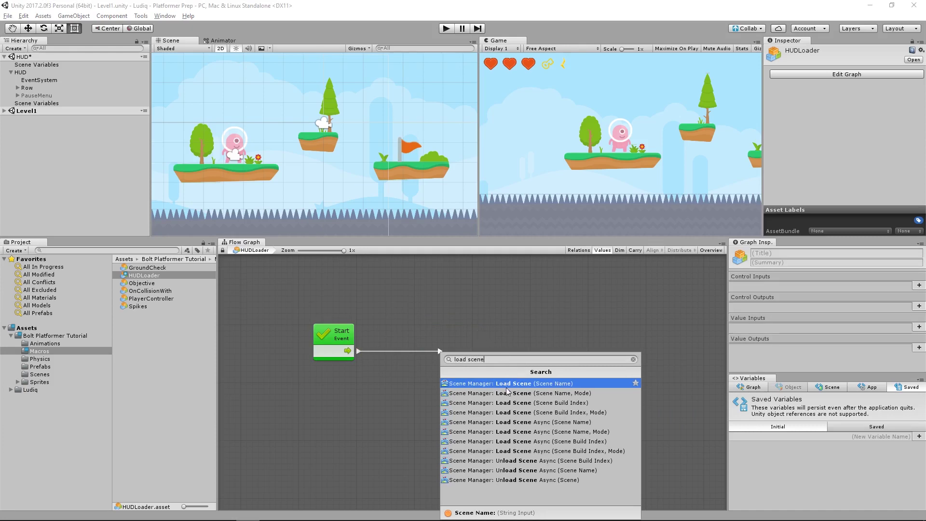
{"action": "left_click", "coordinate": [587, 395]}
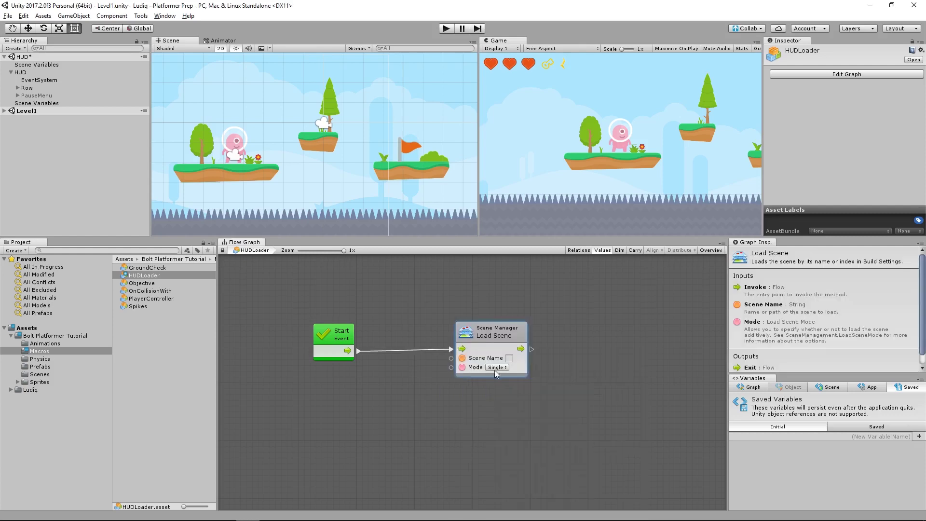
Configure the Load Scene unit with mode Additive and scene name HUD
{"action": "left_click", "coordinate": [497, 368]}
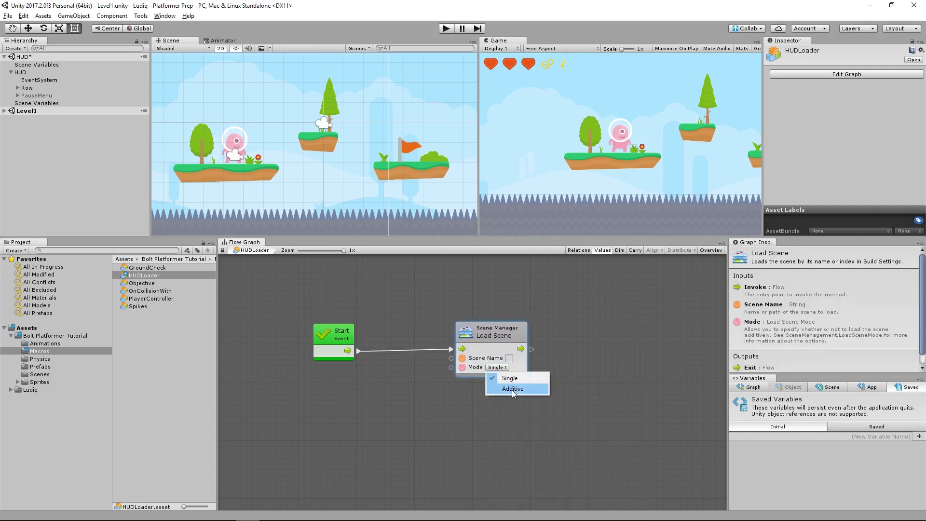
{"action": "left_click", "coordinate": [512, 389]}
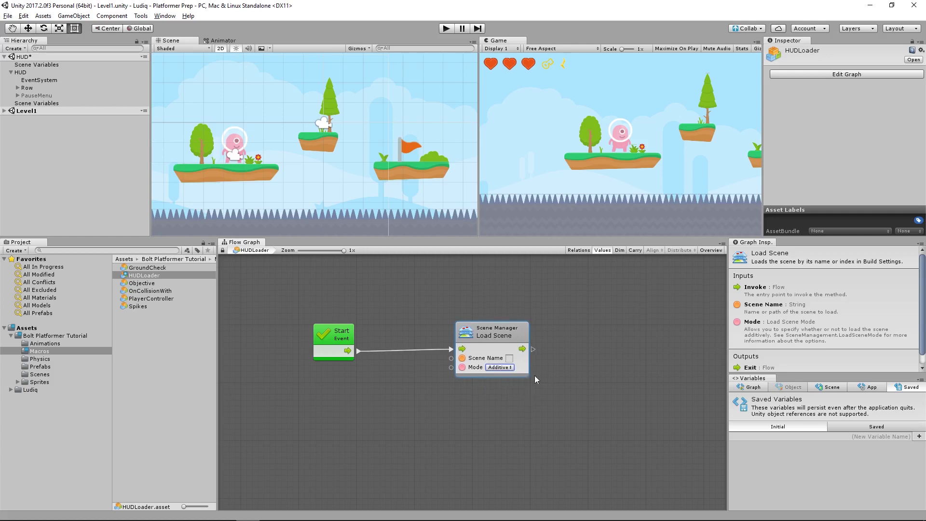
{"action": "left_click", "coordinate": [510, 358]}
{"action": "type", "text": "HUD"}
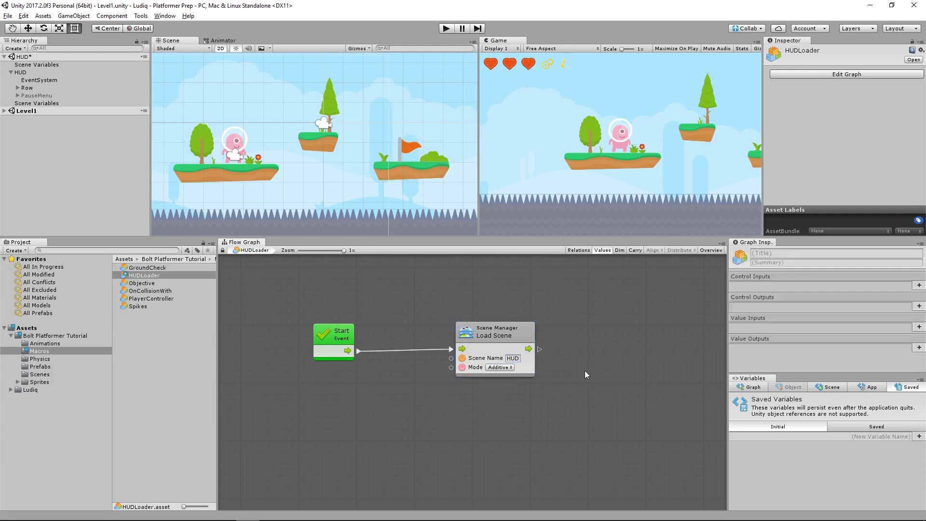
Save the HUD scene and remove it from the hierarchy, leaving only Level1 loaded
{"action": "right_click", "coordinate": [21, 73]}
{"action": "key", "text": "Escape"}
{"action": "right_click", "coordinate": [27, 57]}
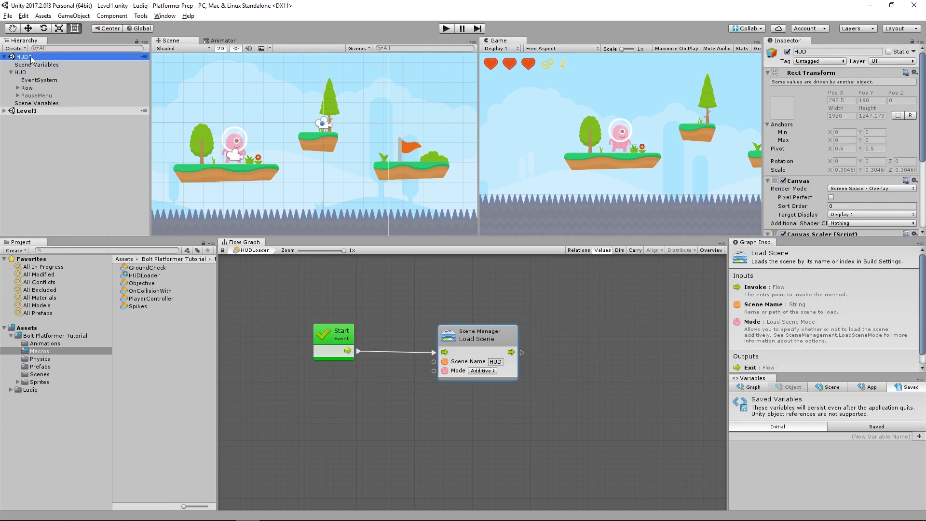
{"action": "left_click", "coordinate": [54, 78]}
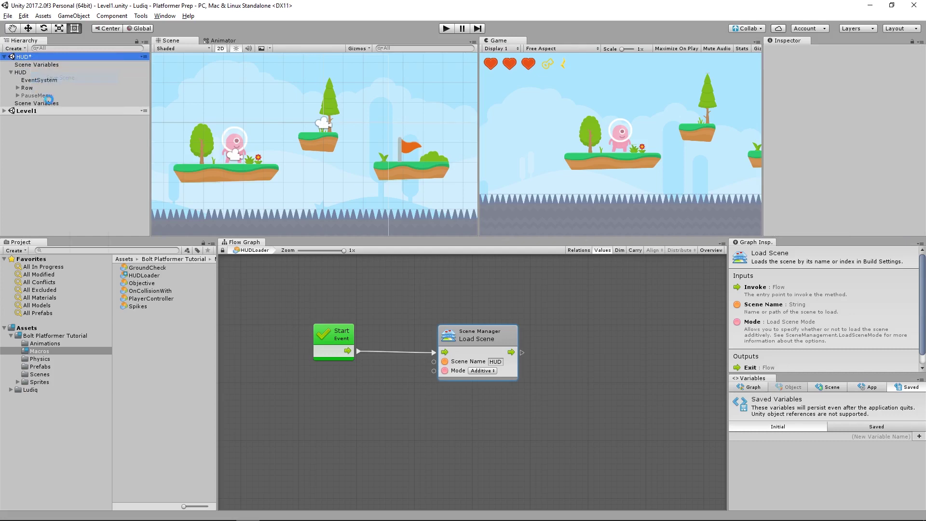
{"action": "right_click", "coordinate": [25, 61]}
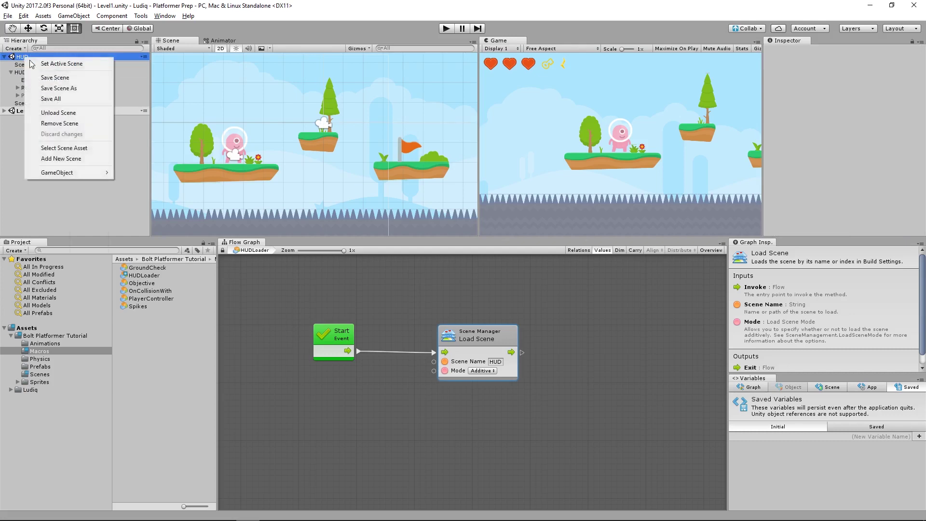
{"action": "key", "text": "Escape"}
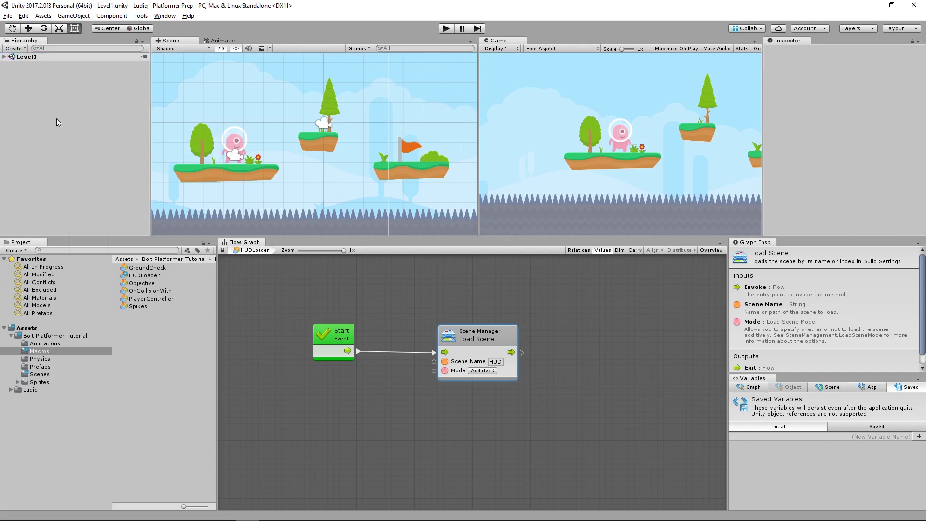
Create an empty game object named HUDLoader in the Level1 scene
{"action": "left_click", "coordinate": [5, 57]}
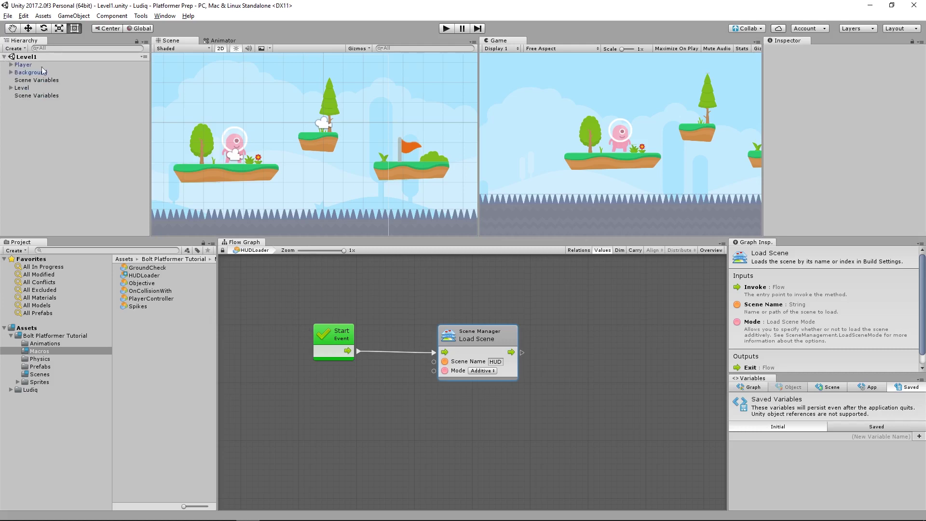
{"action": "right_click", "coordinate": [45, 123]}
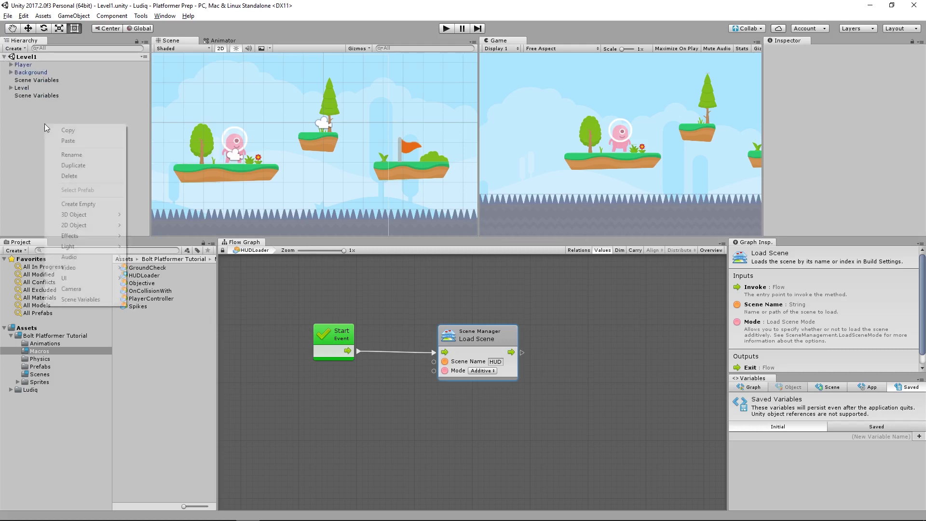
{"action": "left_click", "coordinate": [78, 203]}
{"action": "left_click", "coordinate": [46, 103]}
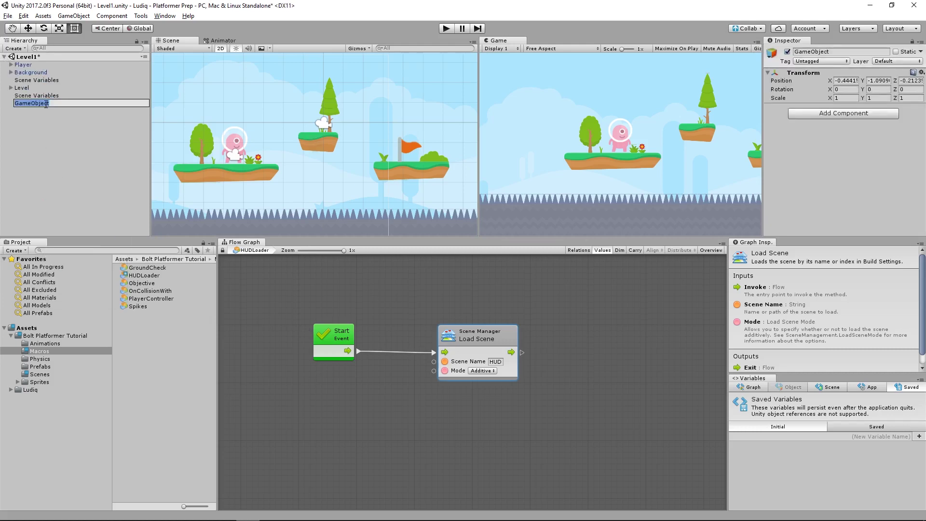
{"action": "type", "text": "HUDLoader"}
{"action": "key", "text": "Return"}
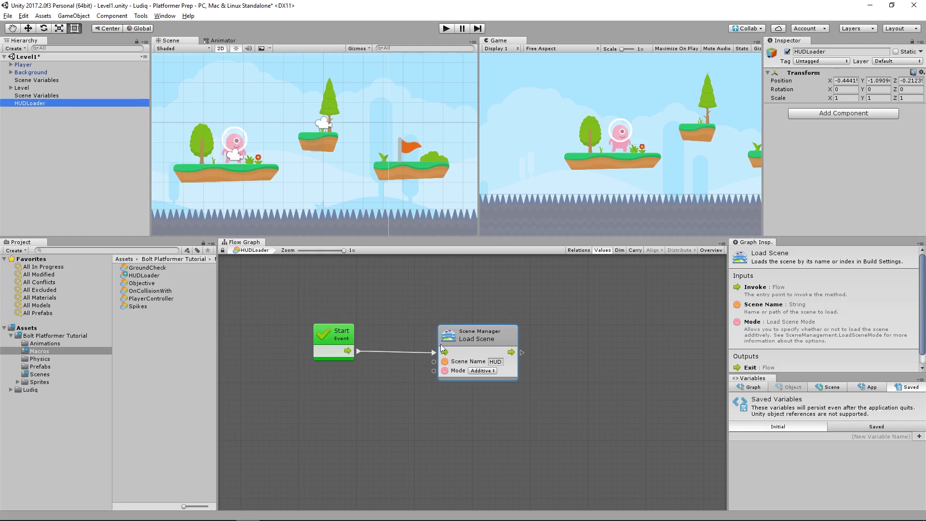
Add a Flow Machine component to the HUDLoader object and assign the HUDLoader macro to it
{"action": "left_click", "coordinate": [811, 113]}
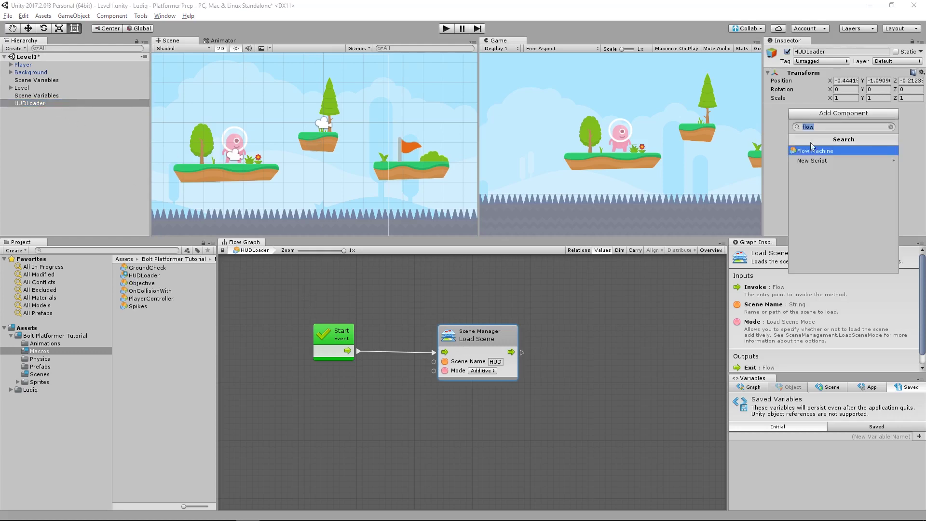
{"action": "left_click", "coordinate": [812, 151]}
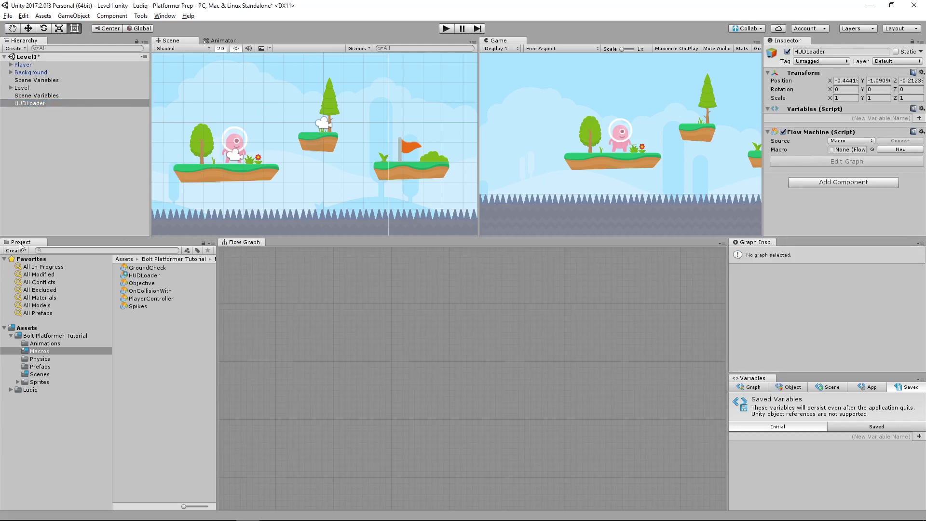
{"action": "left_click_drag", "start_coordinate": [143, 277], "coordinate": [863, 150]}
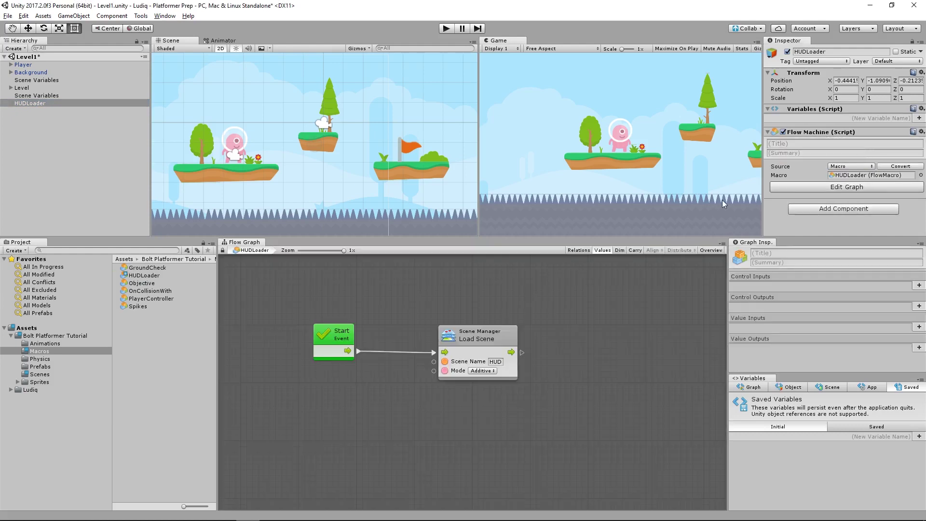
Play-test Level1 through to Level2 to check HUD loading, and stop play mode
{"action": "key", "text": "ctrl+p"}
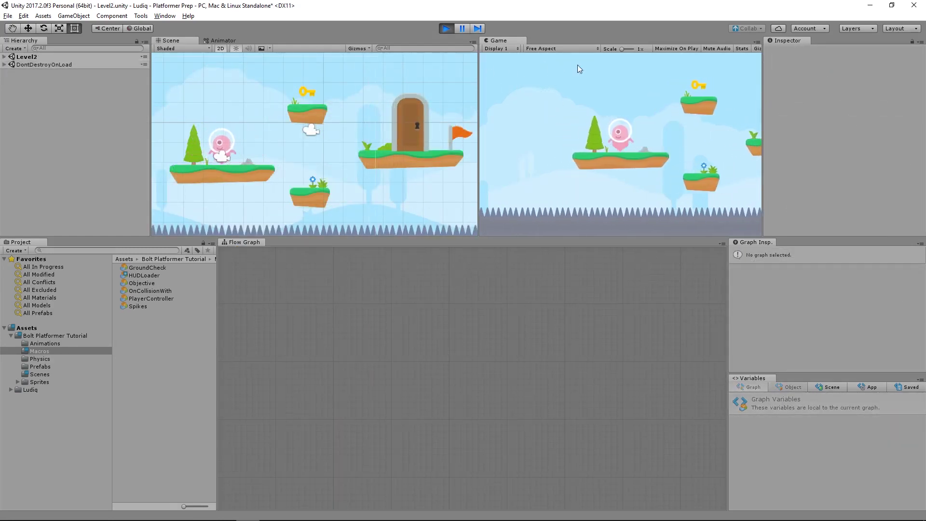
{"action": "left_click", "coordinate": [444, 30]}
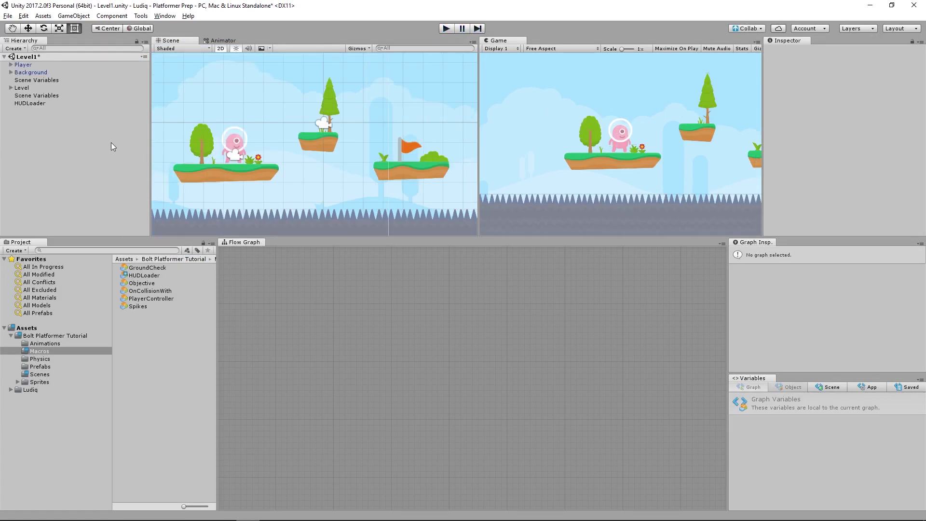
Save the Level1 scene and turn the HUDLoader object into a prefab in the Prefabs folder
{"action": "key", "text": "ctrl+s"}
{"action": "left_click_drag", "start_coordinate": [26, 106], "coordinate": [47, 366]}
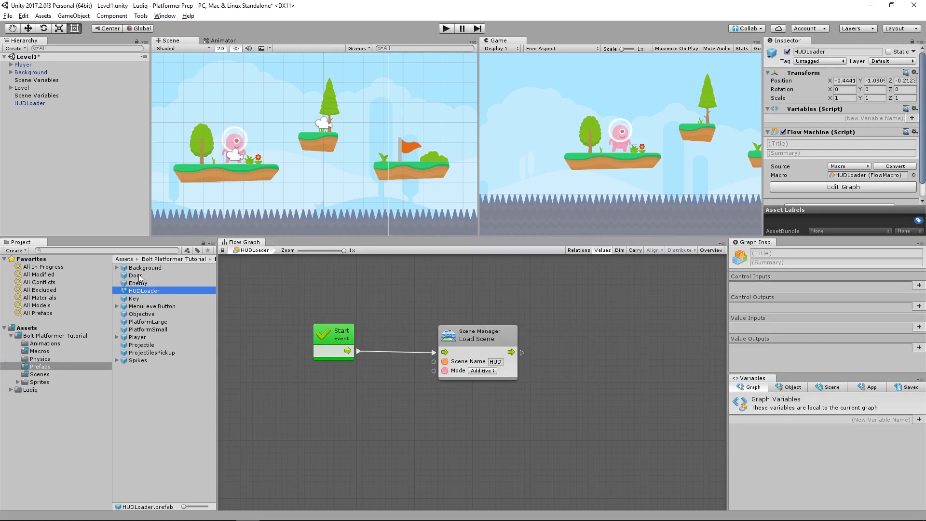
Open the Level2 scene and add the HUDLoader prefab to its hierarchy
{"action": "left_click", "coordinate": [48, 375]}
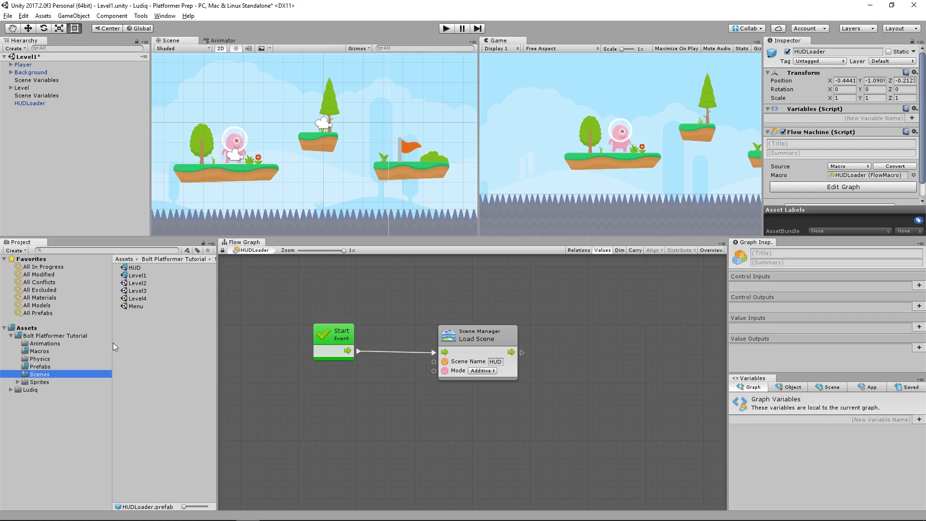
{"action": "double_click", "coordinate": [137, 283]}
{"action": "left_click", "coordinate": [446, 285]}
{"action": "left_click", "coordinate": [40, 367]}
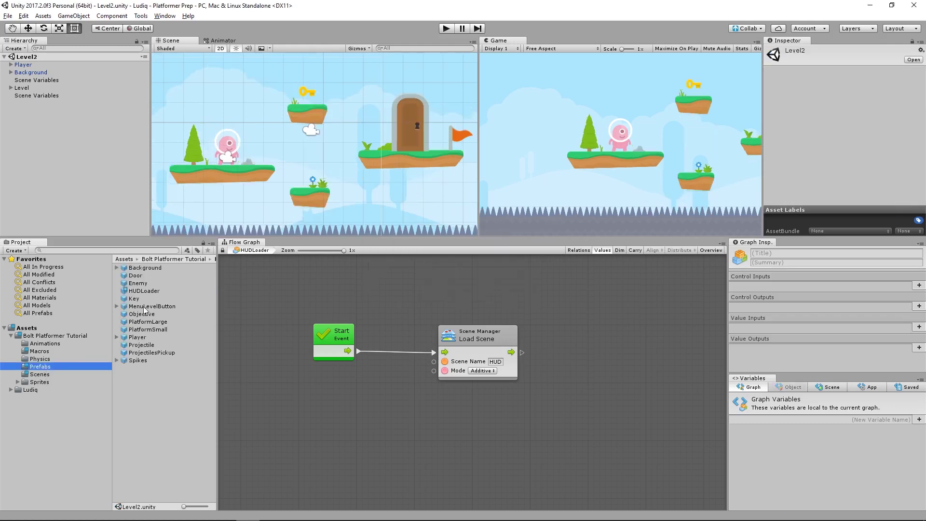
{"action": "left_click_drag", "start_coordinate": [145, 292], "coordinate": [48, 123]}
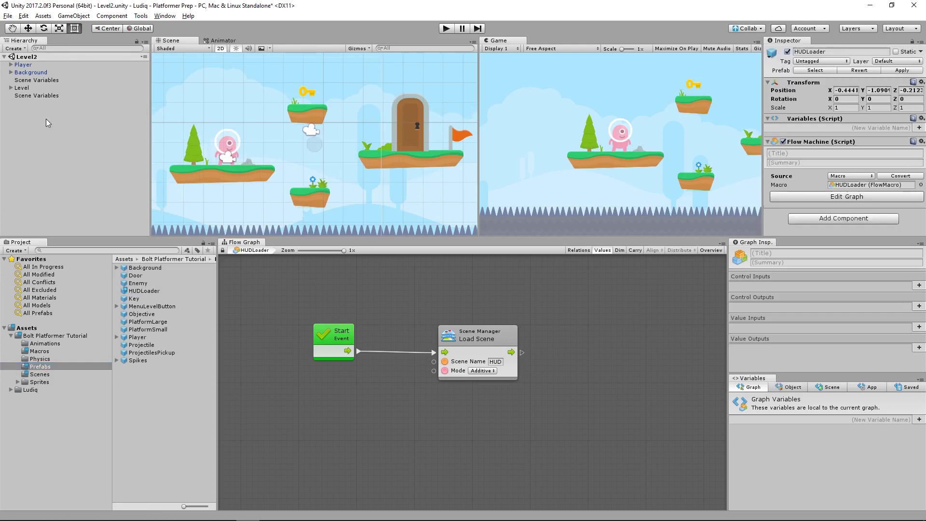
{"action": "left_click", "coordinate": [47, 121]}
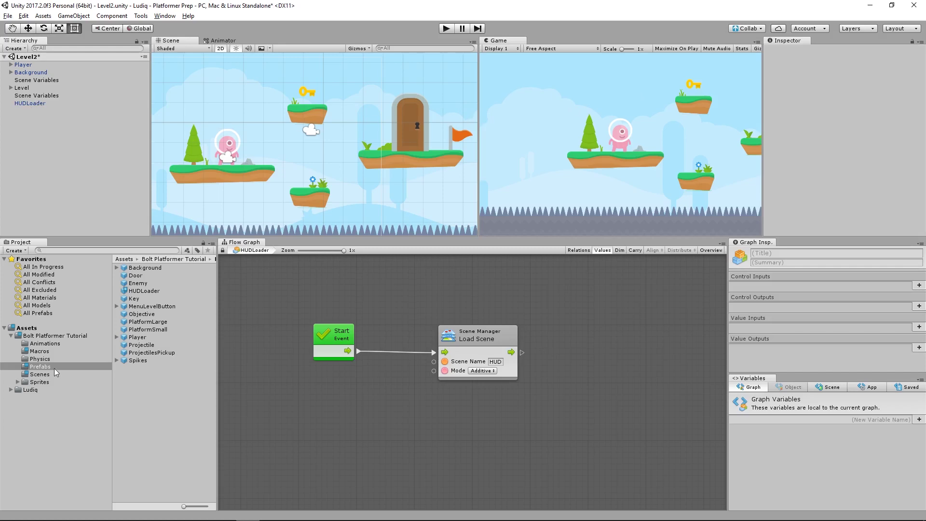
Open the Level4 scene and place the HUDLoader prefab in it
{"action": "left_click", "coordinate": [39, 374]}
{"action": "left_click", "coordinate": [143, 286]}
{"action": "double_click", "coordinate": [138, 298]}
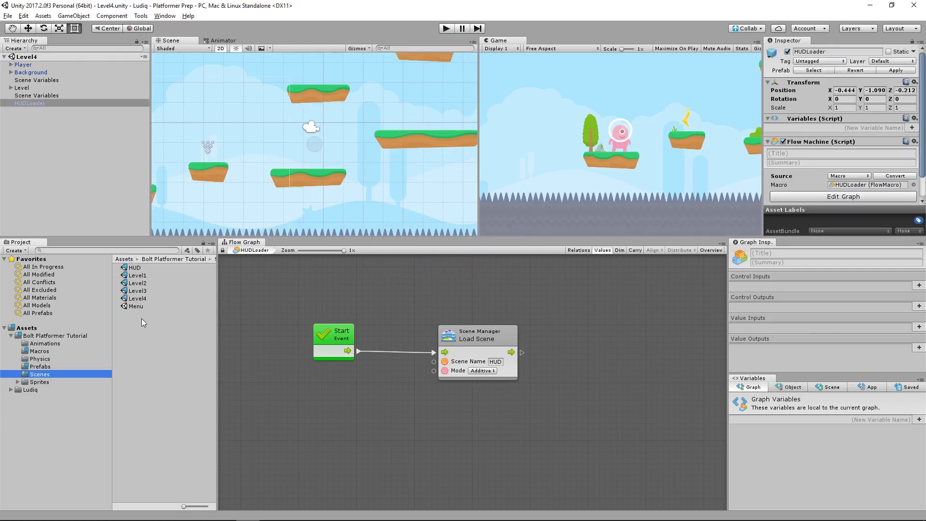
Play-test Level1, moving the character to the flag and on into Level2, to check the HUD across levels
{"action": "left_click", "coordinate": [444, 28]}
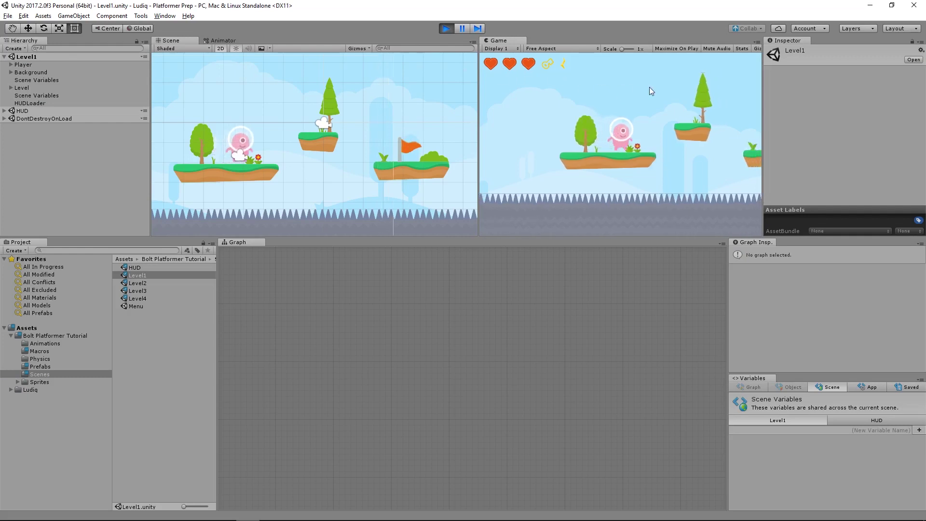
{"action": "key", "text": "space"}
{"action": "key", "text": "Right"}
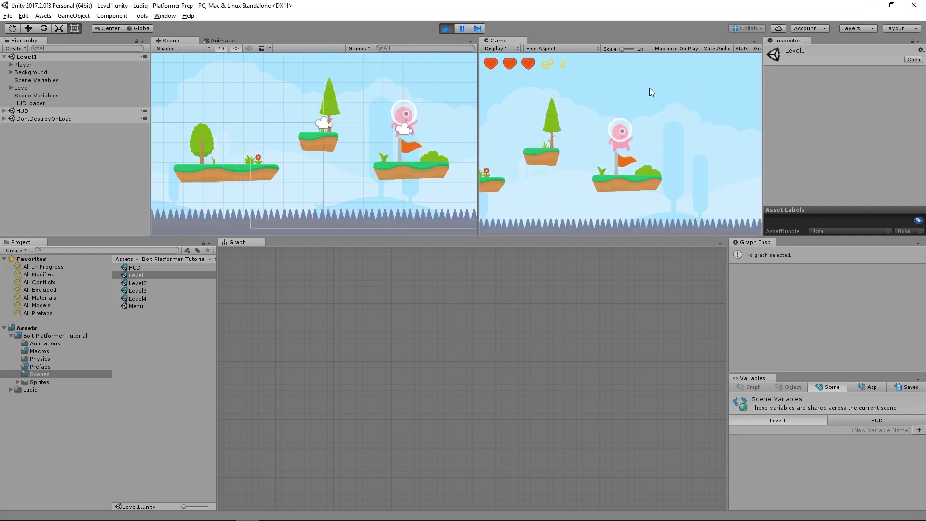
{"action": "key", "text": "Right"}
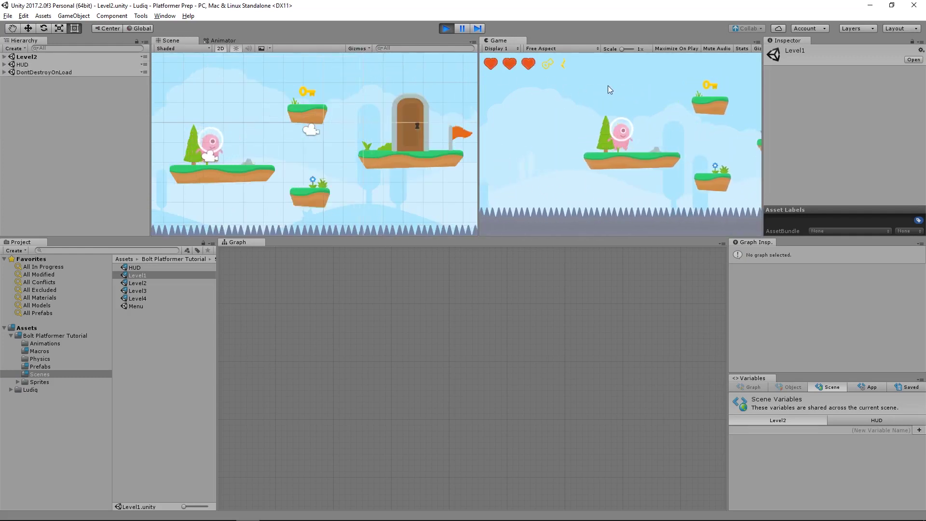
{"action": "key", "text": "space"}
{"action": "key", "text": "Left"}
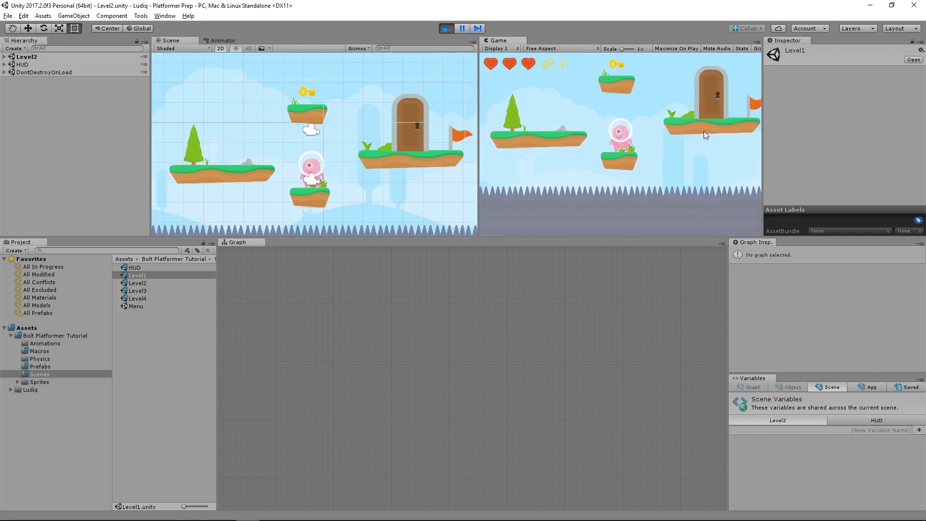
{"action": "key", "text": "Right"}
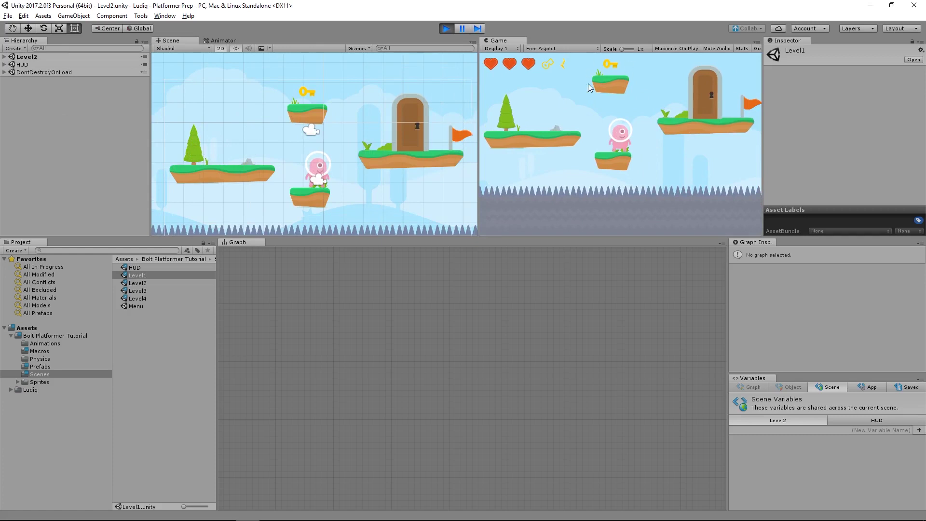